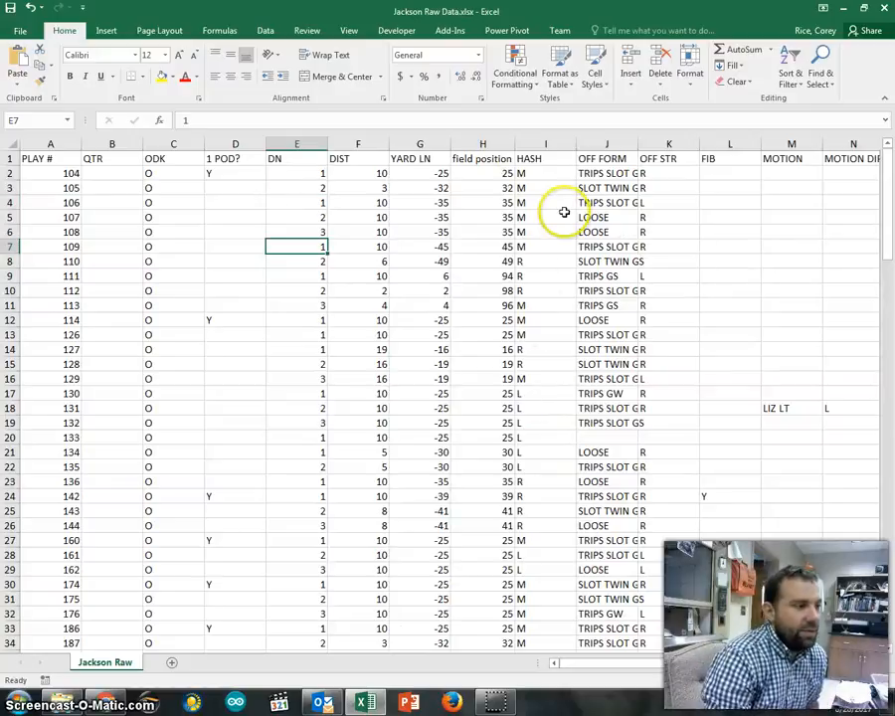
{"action": "left_click", "coordinate": [492, 216]}
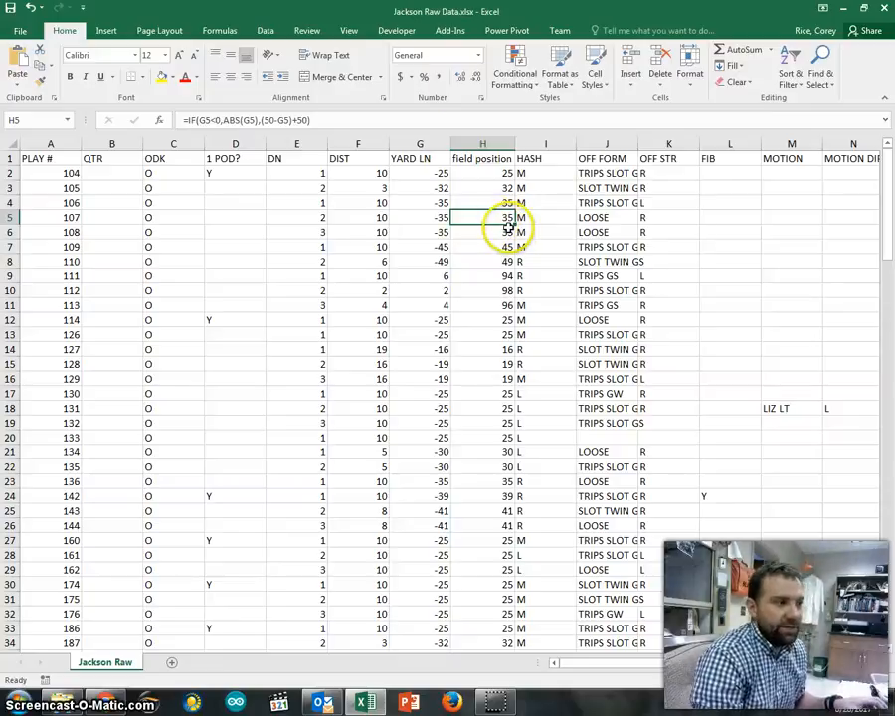
{"action": "key", "text": "ctrl+a"}
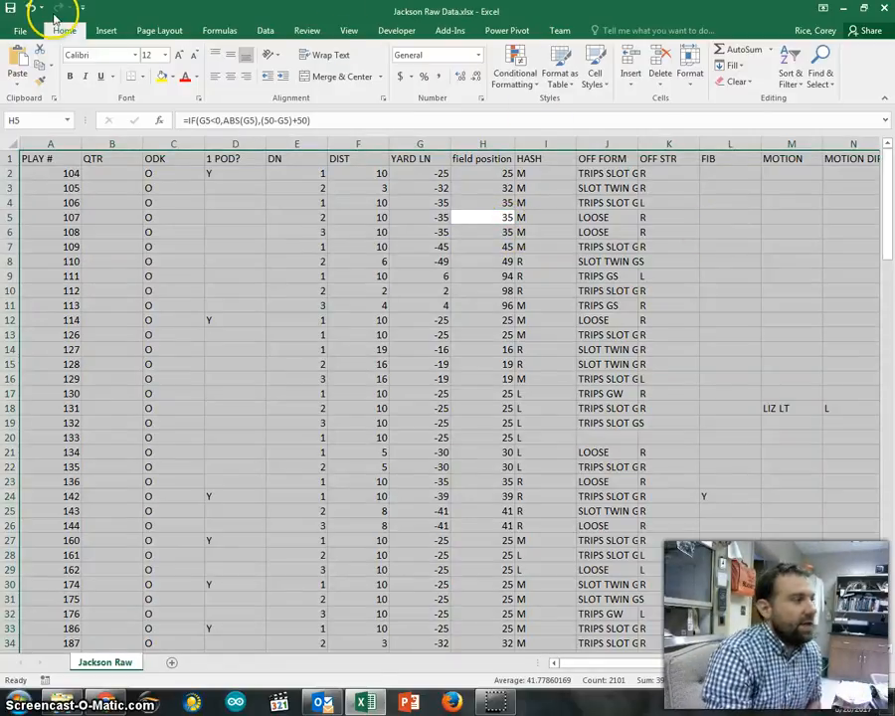
{"action": "left_click", "coordinate": [100, 32]}
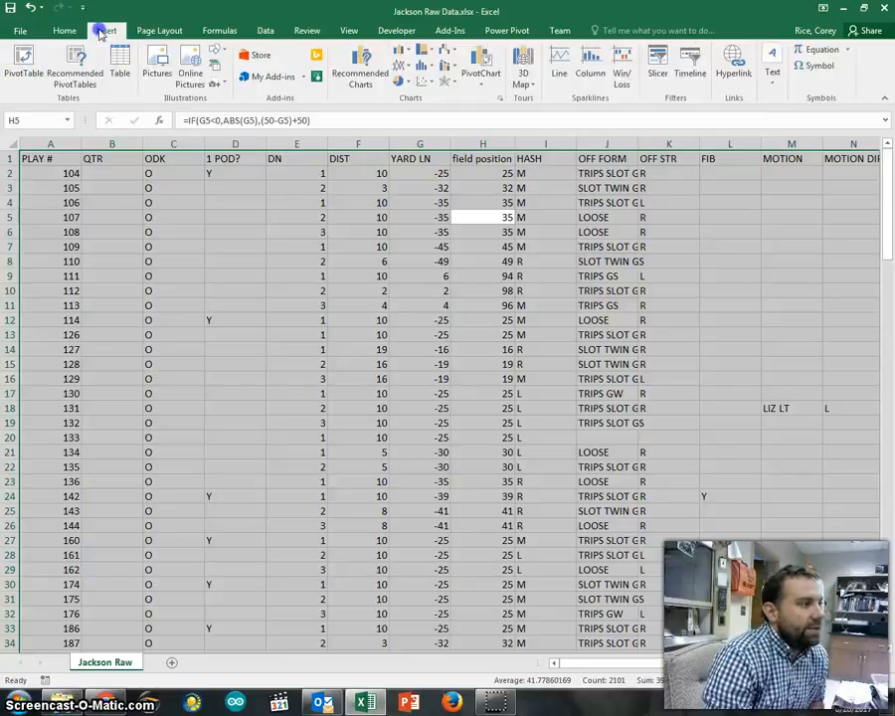
{"action": "left_click", "coordinate": [31, 59]}
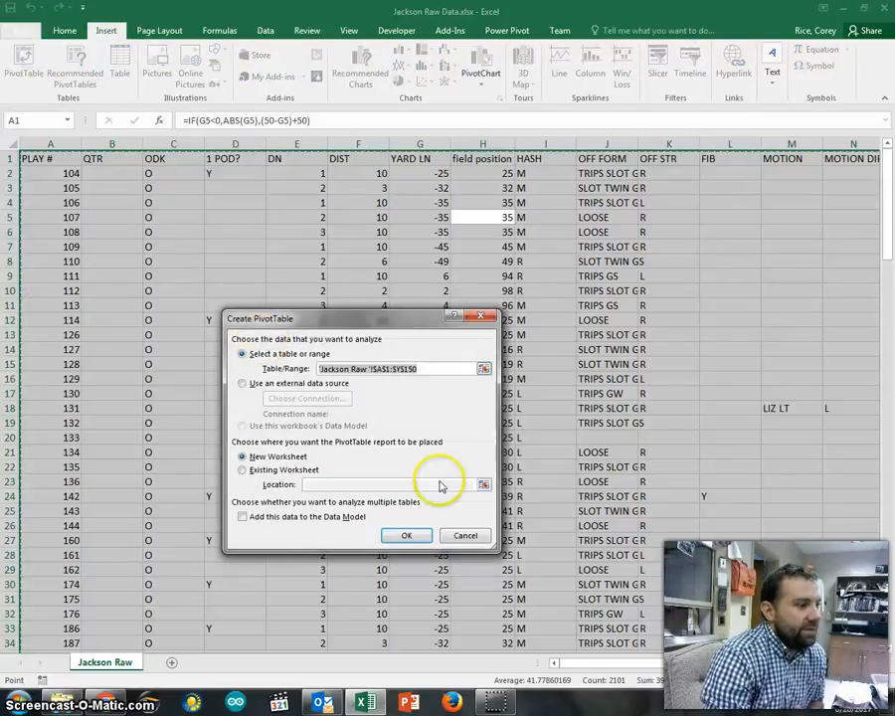
{"action": "left_click", "coordinate": [461, 531]}
- Create a PivotTable on a new worksheet from the full Jackson Raw data range A1:Y150
{"action": "scroll", "coordinate": [457, 473], "scroll_direction": "down", "scroll_amount": 6, "text": "ctrl"}
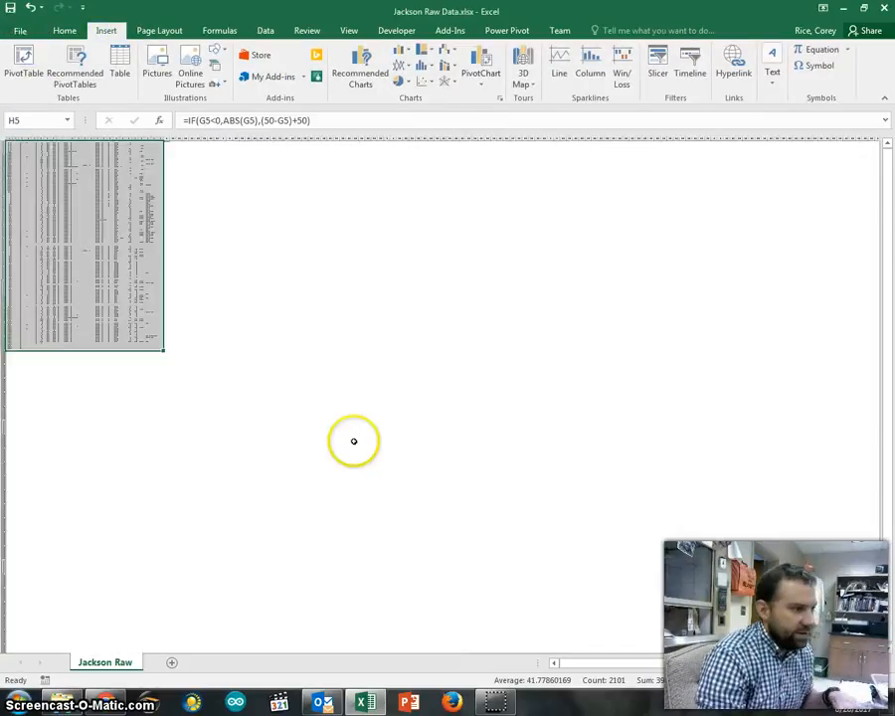
{"action": "scroll", "coordinate": [343, 438], "scroll_direction": "up", "scroll_amount": 2, "text": "ctrl"}
{"action": "scroll", "coordinate": [281, 400], "scroll_direction": "down", "scroll_amount": 2, "text": "ctrl"}
{"action": "scroll", "coordinate": [241, 386], "scroll_direction": "up", "scroll_amount": 5, "text": "ctrl"}
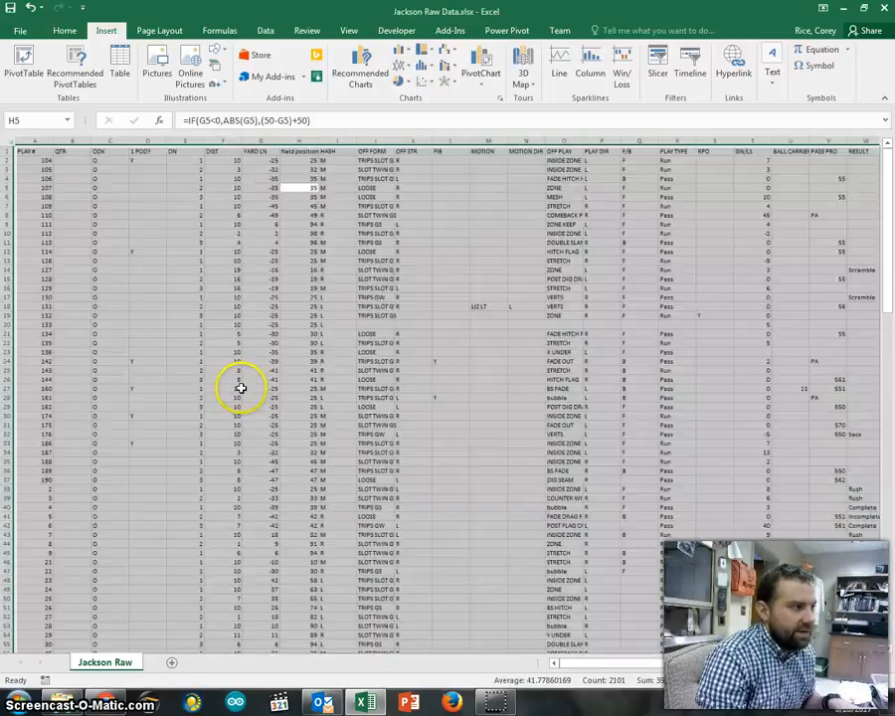
{"action": "left_click", "coordinate": [464, 237]}
{"action": "left_click", "coordinate": [410, 205]}
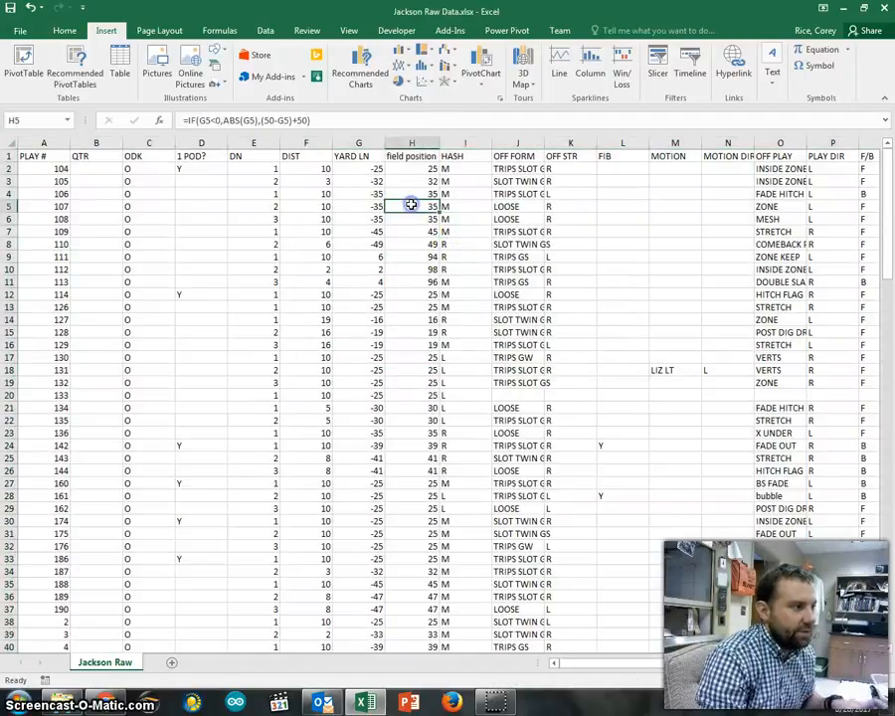
{"action": "key", "text": "ctrl+a"}
{"action": "left_click", "coordinate": [22, 62]}
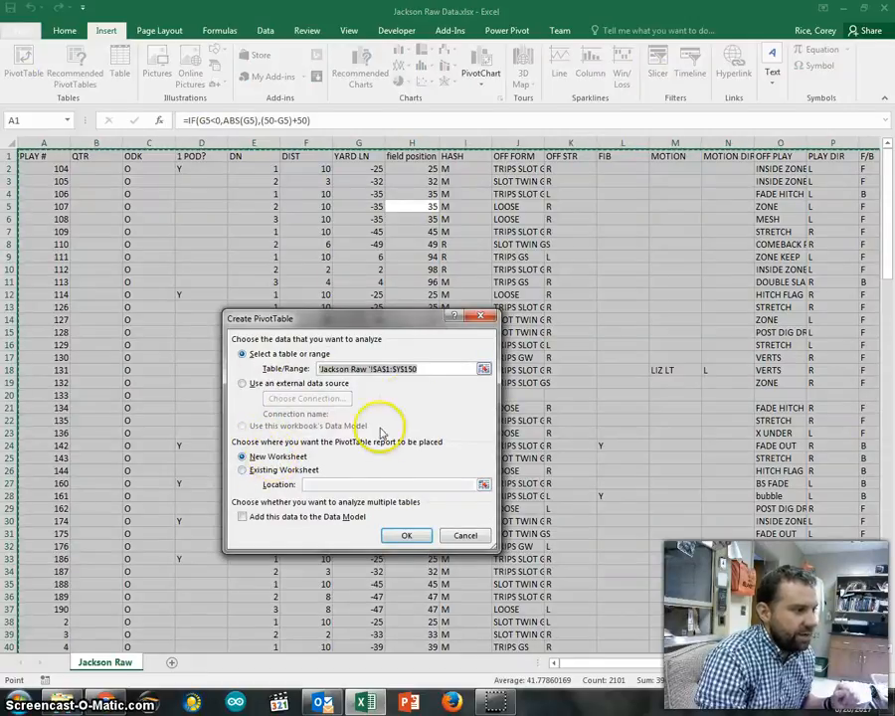
{"action": "left_click", "coordinate": [411, 537]}
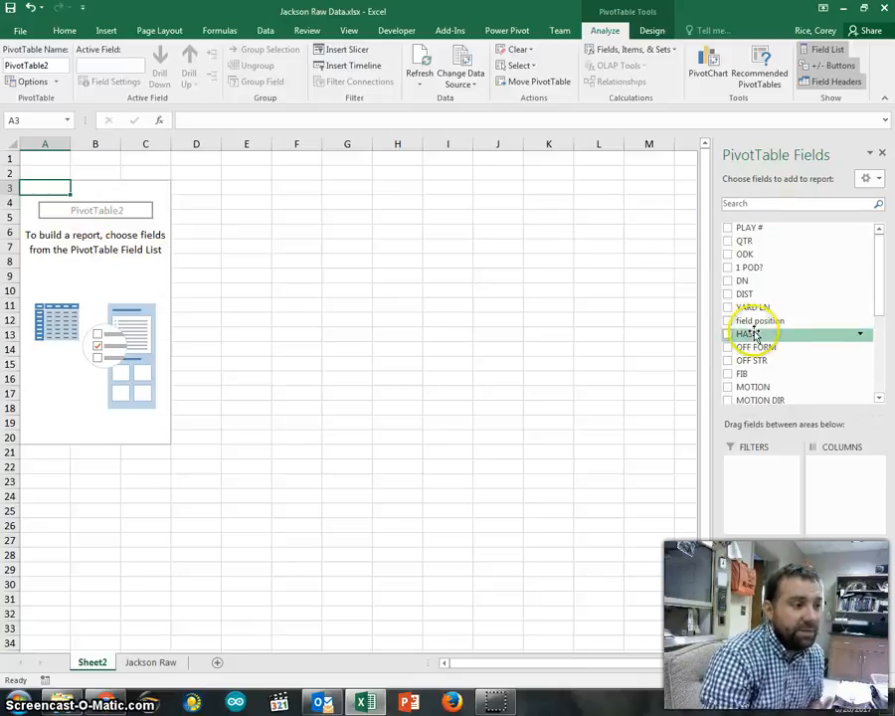
- Add the field position field to the PivotTable as its row labels
{"action": "scroll", "coordinate": [800, 338], "scroll_direction": "down", "scroll_amount": 1}
{"action": "scroll", "coordinate": [800, 338], "scroll_direction": "up", "scroll_amount": 1}
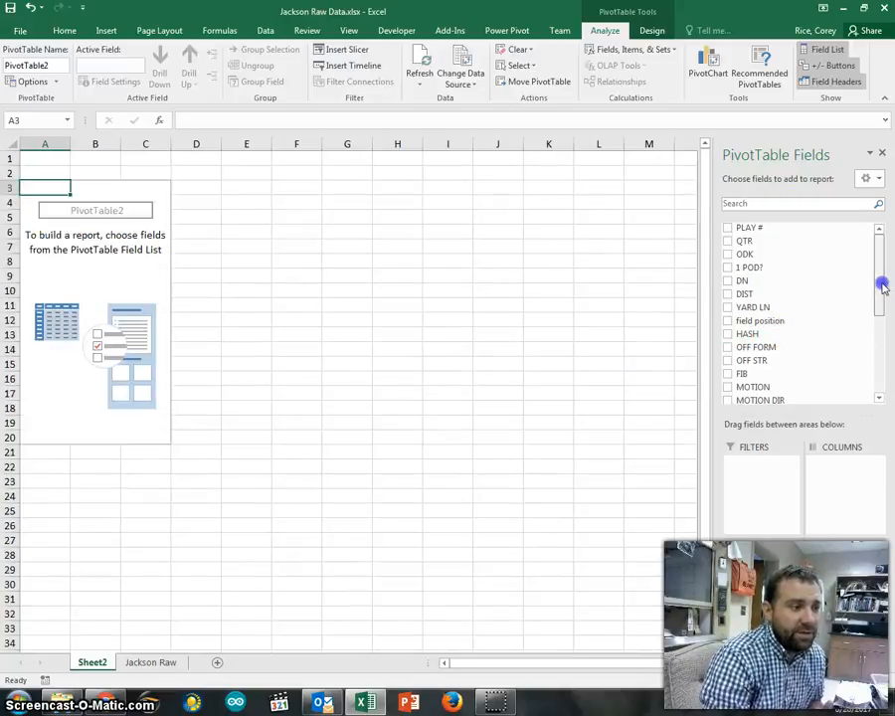
{"action": "left_click_drag", "start_coordinate": [883, 285], "coordinate": [874, 225]}
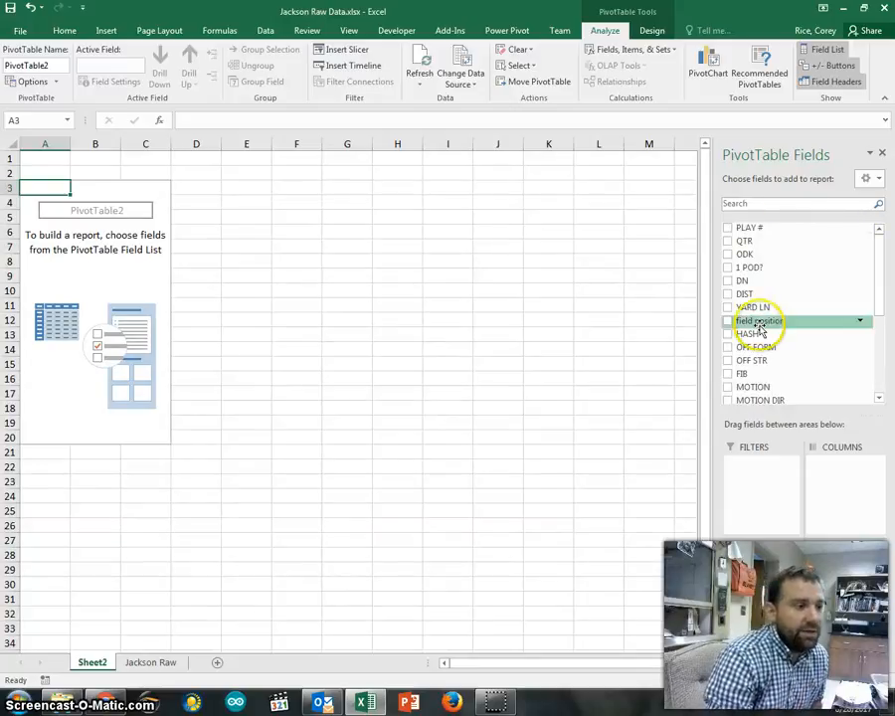
{"action": "left_click_drag", "start_coordinate": [782, 320], "coordinate": [758, 563]}
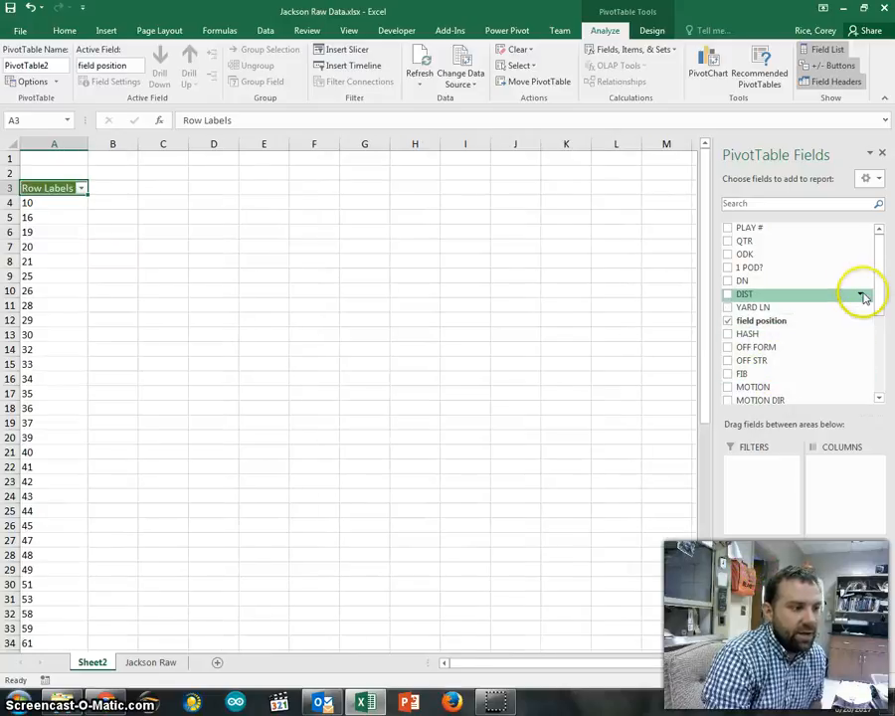
- Add the OFF FORM field to the PivotTable rows, nested beneath field position
{"action": "left_click_drag", "start_coordinate": [878, 287], "coordinate": [882, 333]}
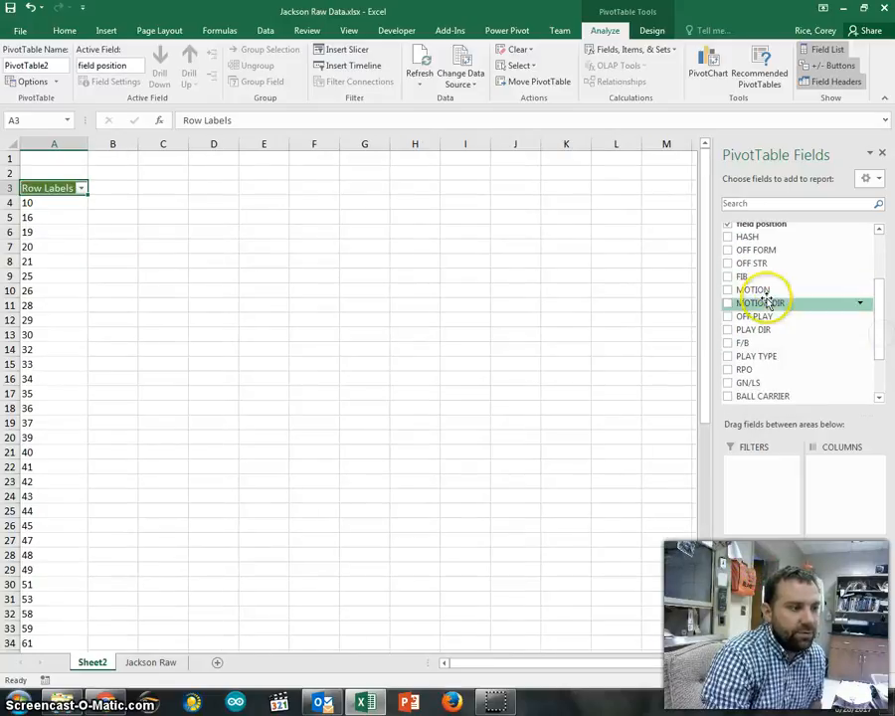
{"action": "left_click_drag", "start_coordinate": [759, 250], "coordinate": [748, 497]}
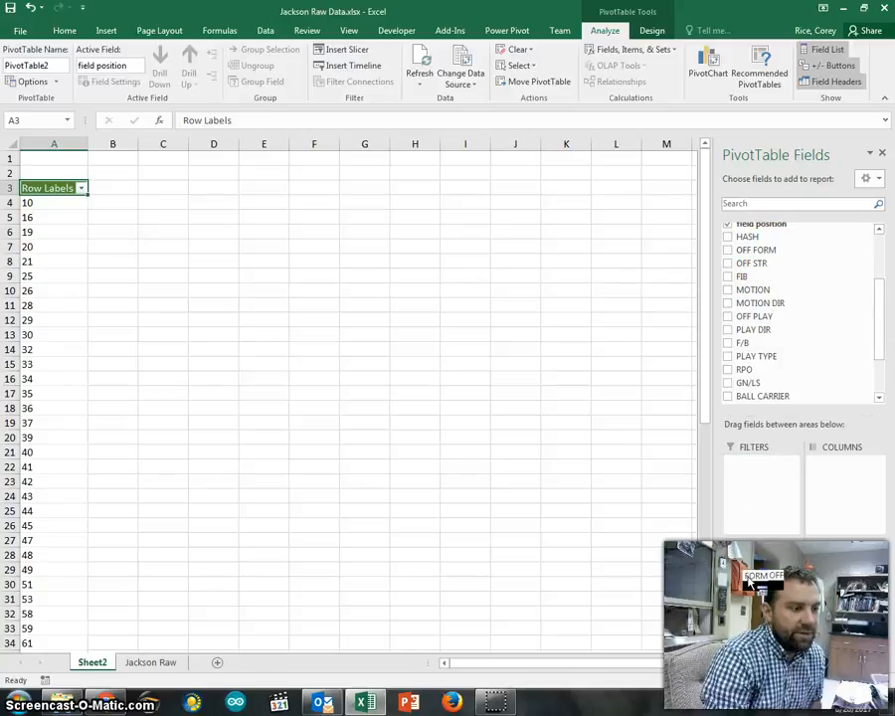
{"action": "left_click_drag", "start_coordinate": [750, 585], "coordinate": [750, 585]}
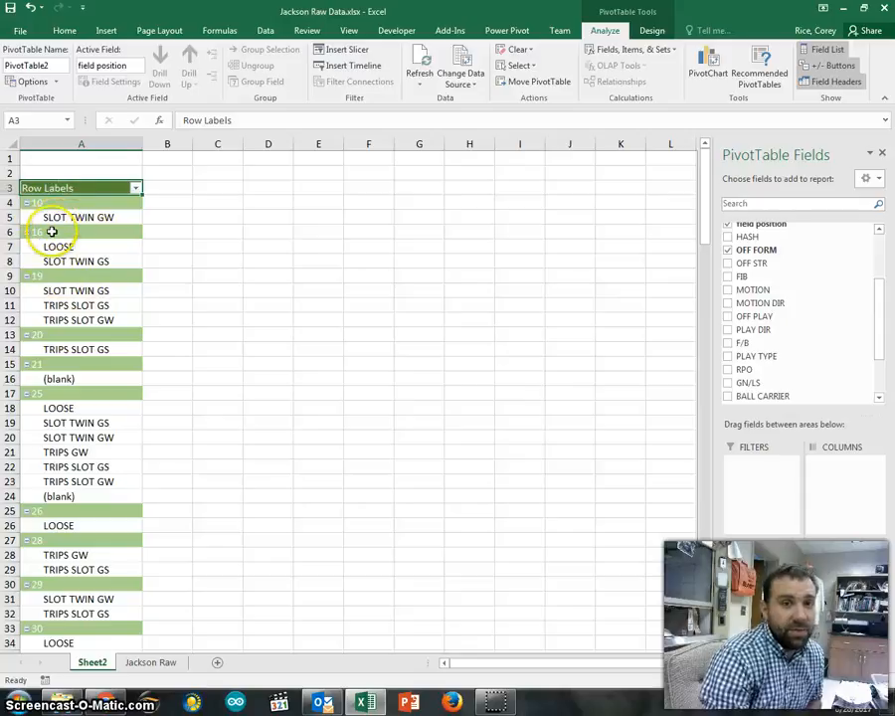
- Examine which offensive formations are listed under each field position throughout the PivotTable
{"action": "scroll", "coordinate": [60, 246], "scroll_direction": "down", "scroll_amount": 4}
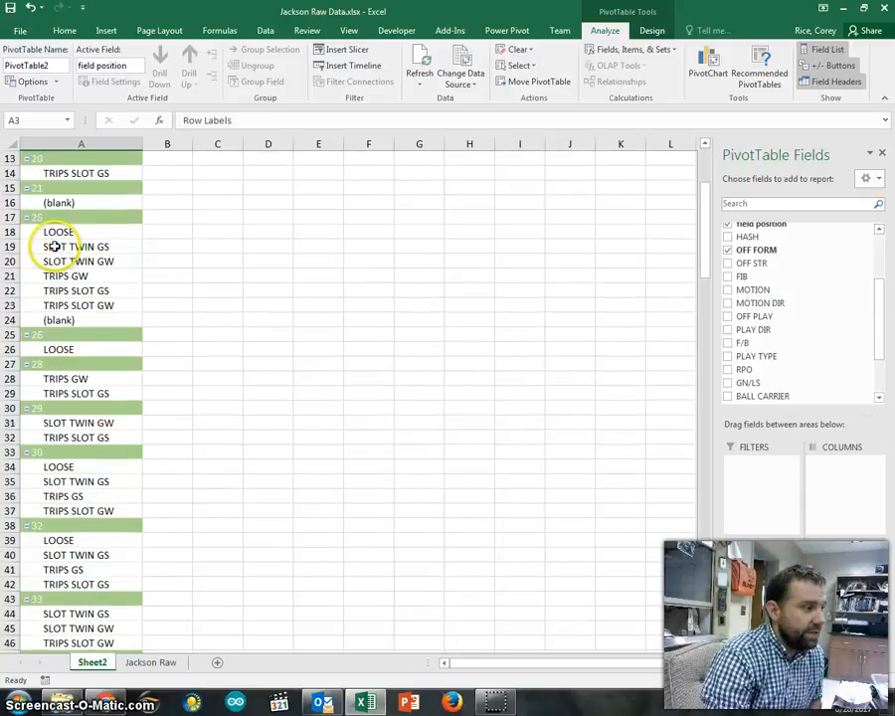
{"action": "scroll", "coordinate": [74, 291], "scroll_direction": "down", "scroll_amount": 5}
{"action": "scroll", "coordinate": [75, 293], "scroll_direction": "down", "scroll_amount": 13}
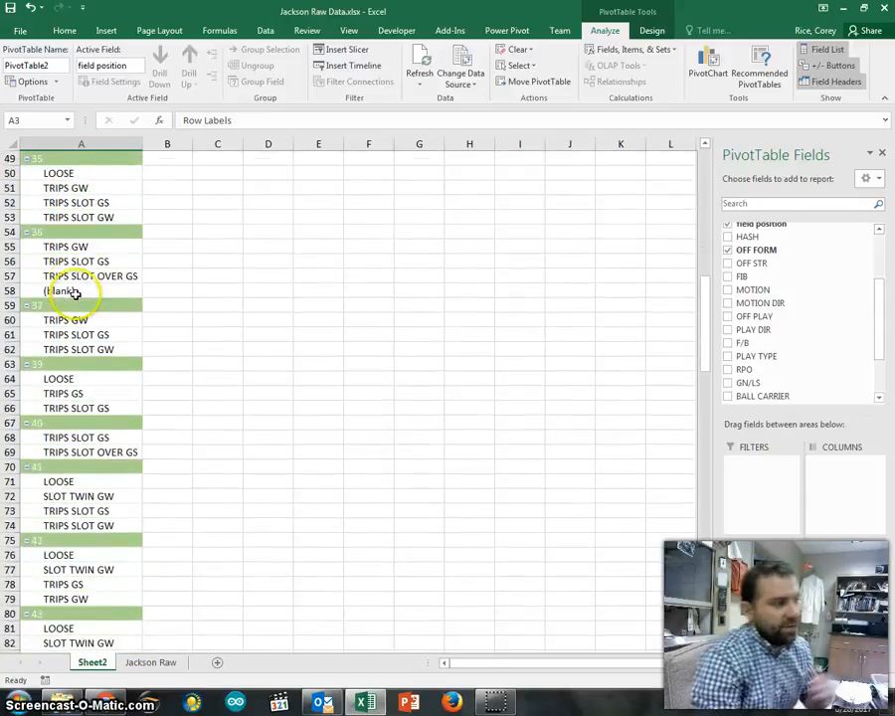
{"action": "scroll", "coordinate": [76, 297], "scroll_direction": "down", "scroll_amount": 16}
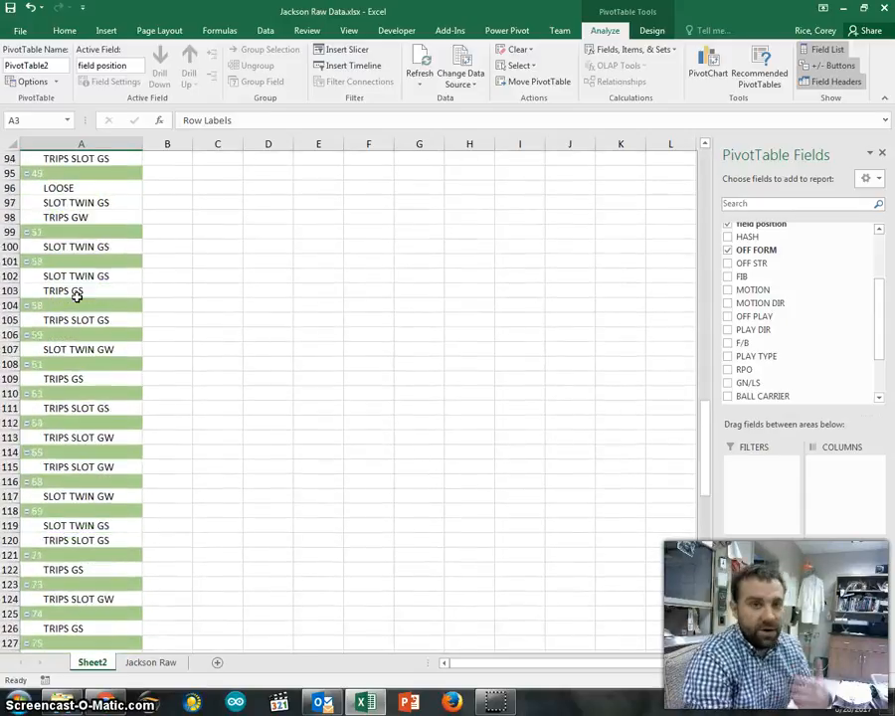
{"action": "scroll", "coordinate": [76, 296], "scroll_direction": "down", "scroll_amount": 2}
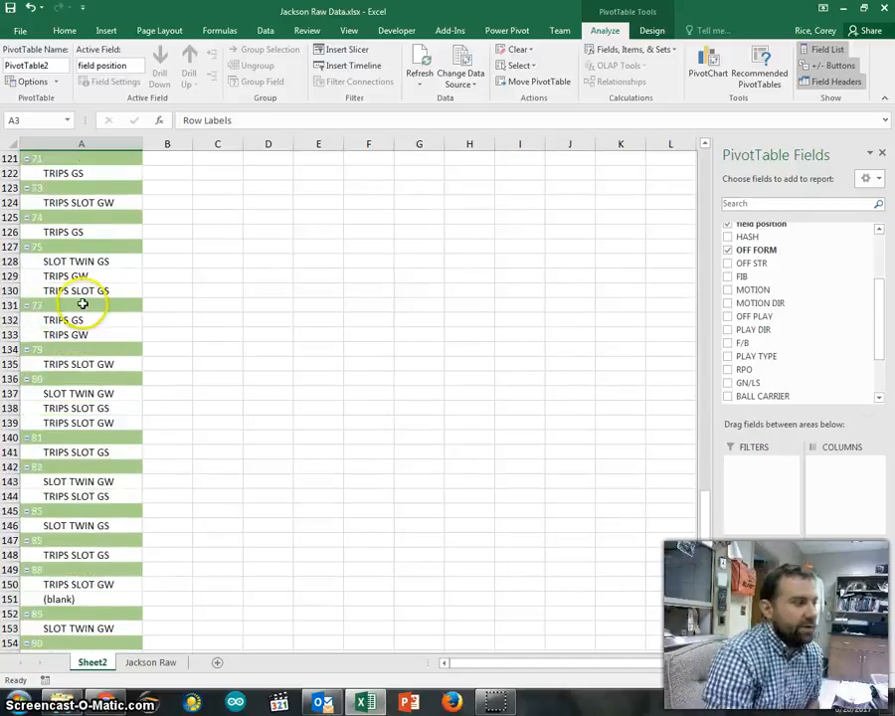
{"action": "scroll", "coordinate": [271, 400], "scroll_direction": "up", "scroll_amount": 20}
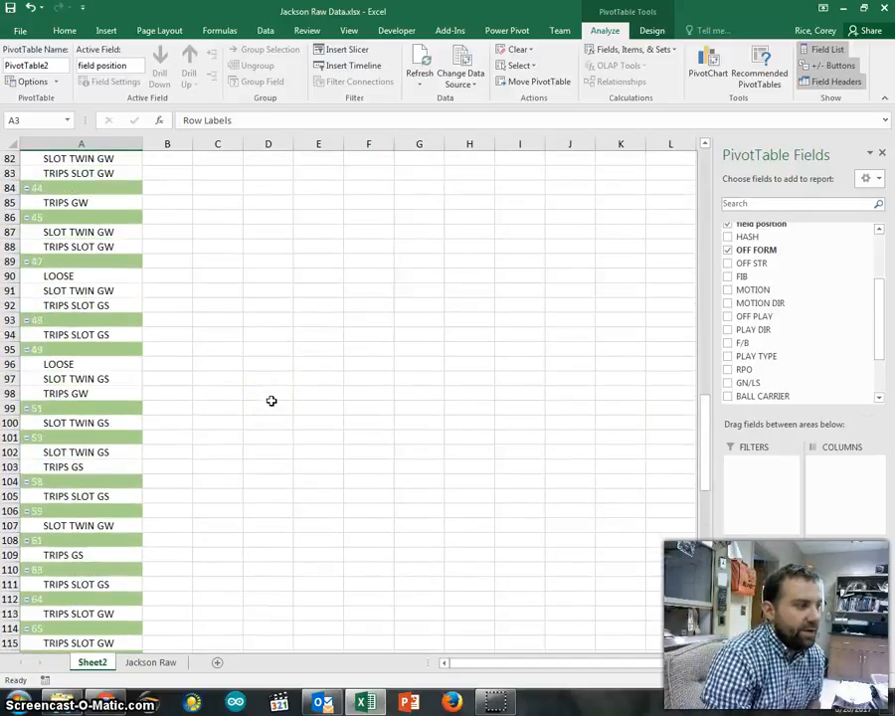
{"action": "scroll", "coordinate": [270, 400], "scroll_direction": "up", "scroll_amount": 7}
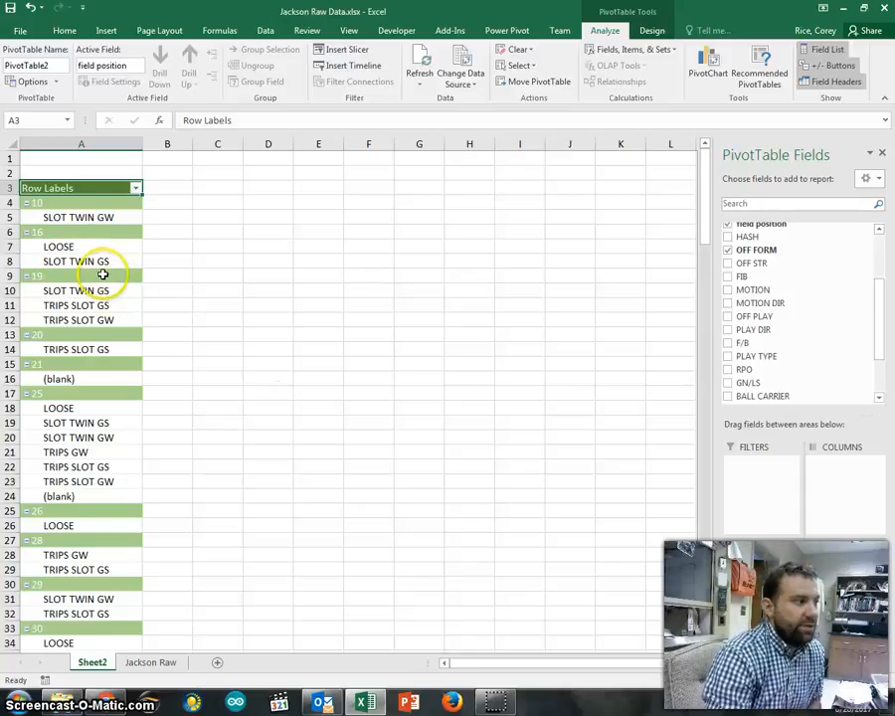
{"action": "left_click", "coordinate": [72, 217]}
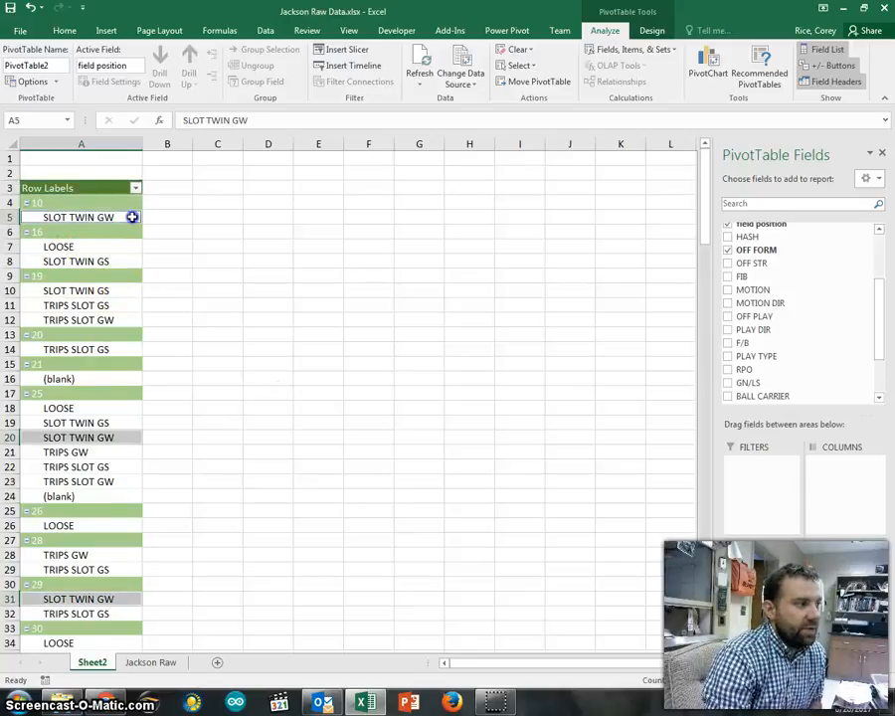
{"action": "left_click", "coordinate": [200, 232]}
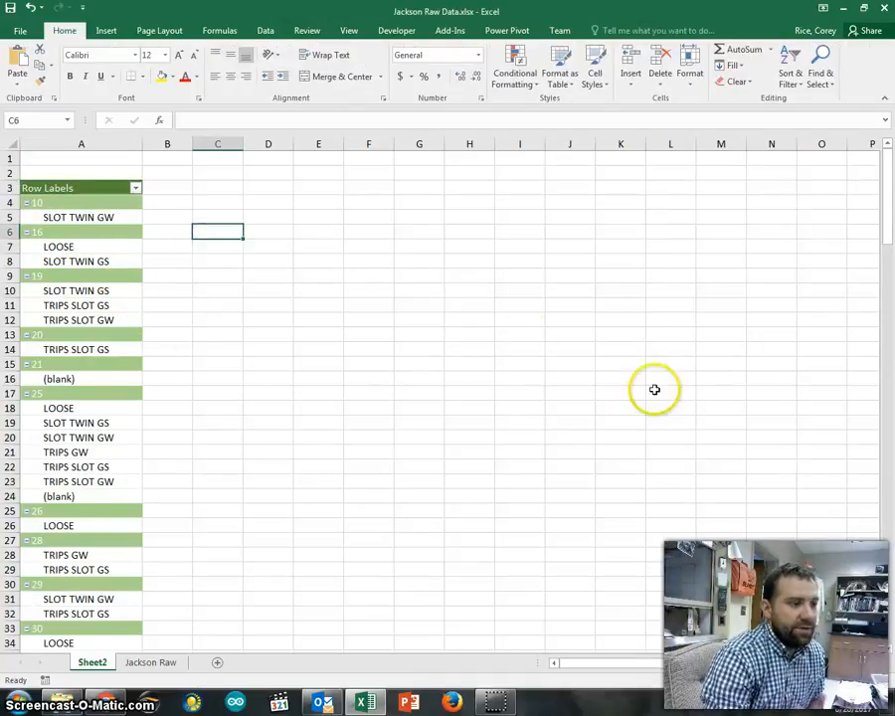
- Try a count of DIST as the PivotTable's values, review it through the report, and remove DIST again
{"action": "left_click", "coordinate": [70, 201]}
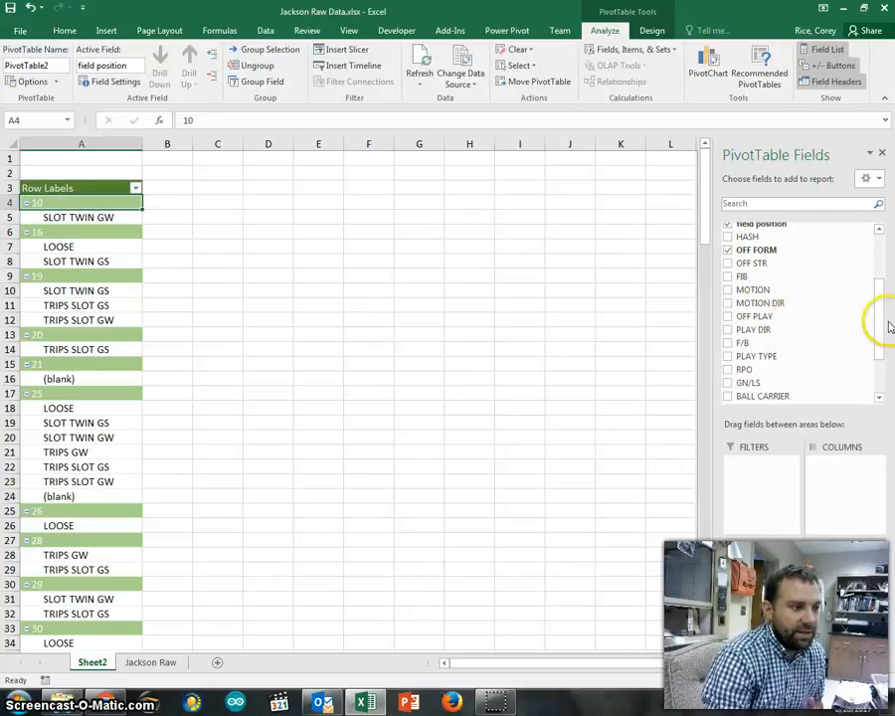
{"action": "left_click_drag", "start_coordinate": [876, 319], "coordinate": [879, 276]}
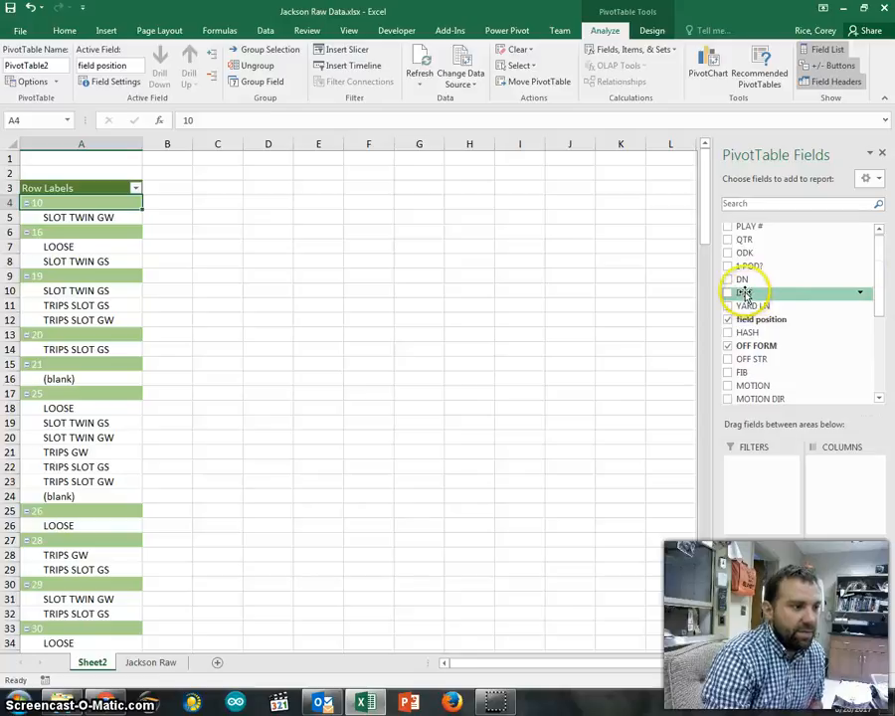
{"action": "left_click_drag", "start_coordinate": [745, 294], "coordinate": [840, 581]}
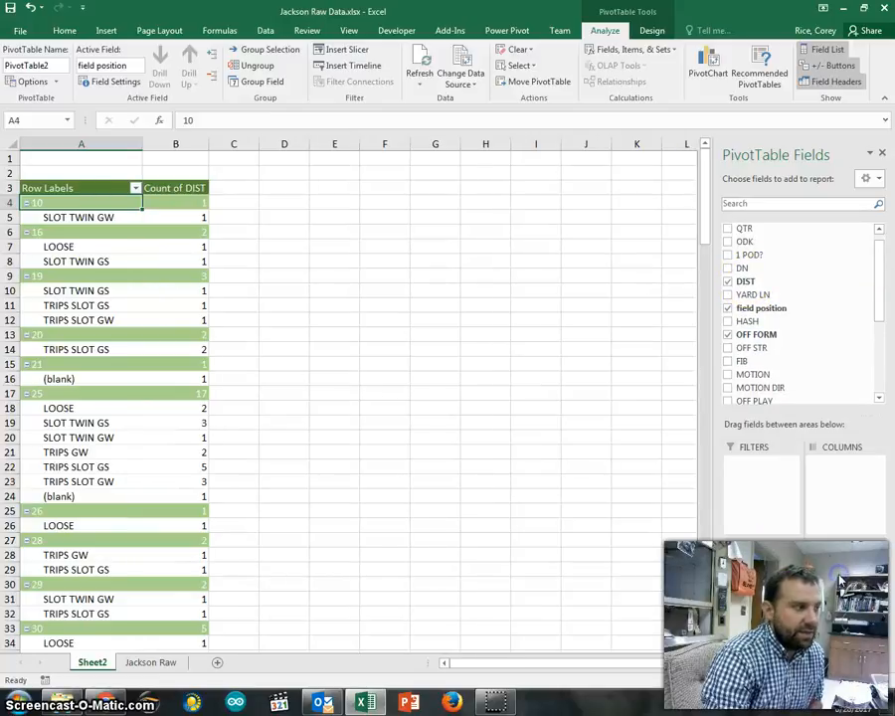
{"action": "scroll", "coordinate": [184, 331], "scroll_direction": "down", "scroll_amount": 10}
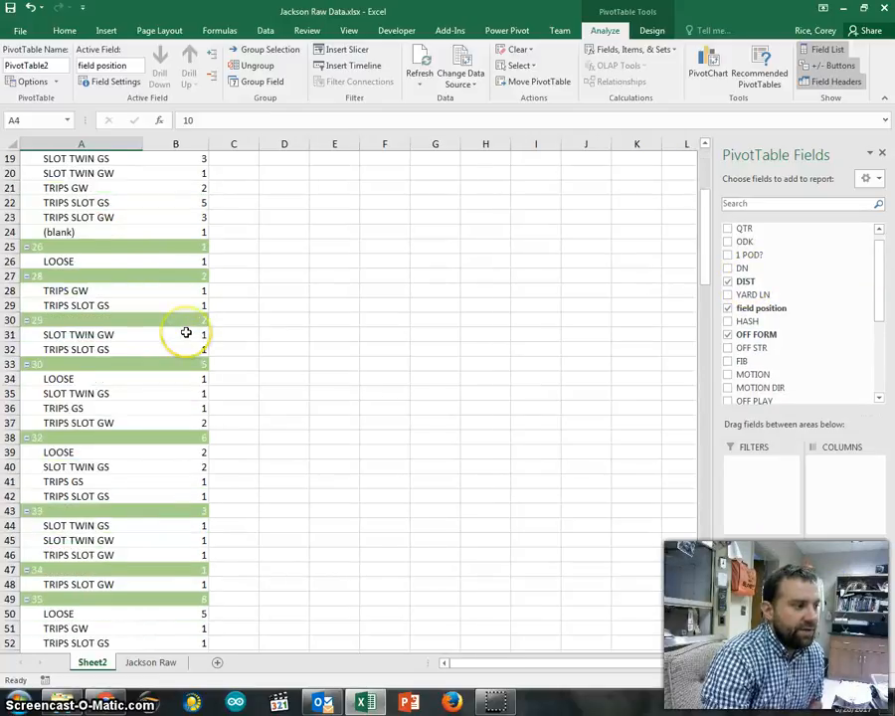
{"action": "scroll", "coordinate": [186, 333], "scroll_direction": "down", "scroll_amount": 20}
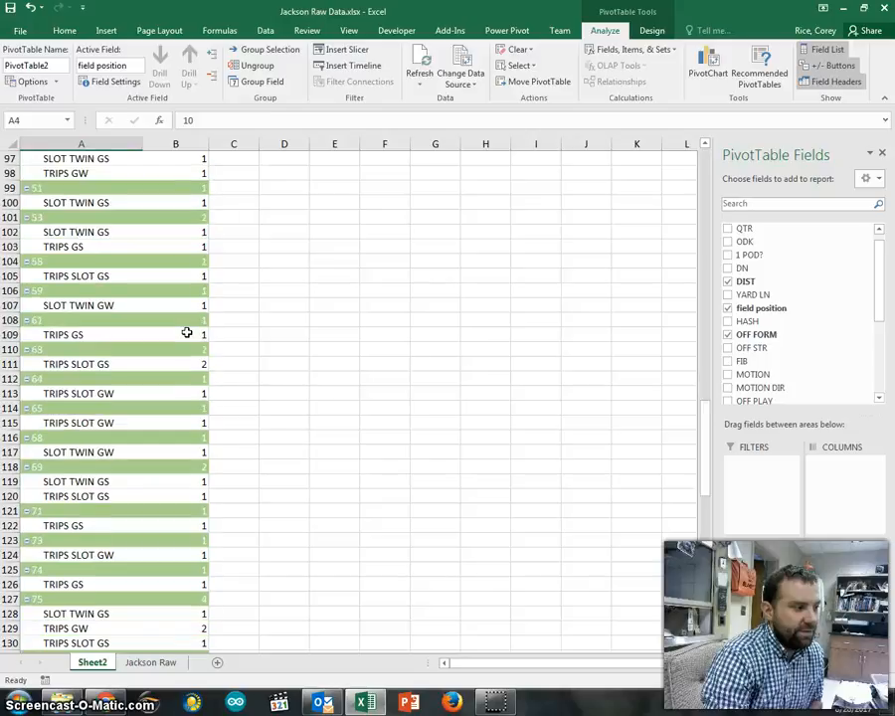
{"action": "scroll", "coordinate": [186, 332], "scroll_direction": "down", "scroll_amount": 12}
{"action": "scroll", "coordinate": [186, 333], "scroll_direction": "up", "scroll_amount": 15}
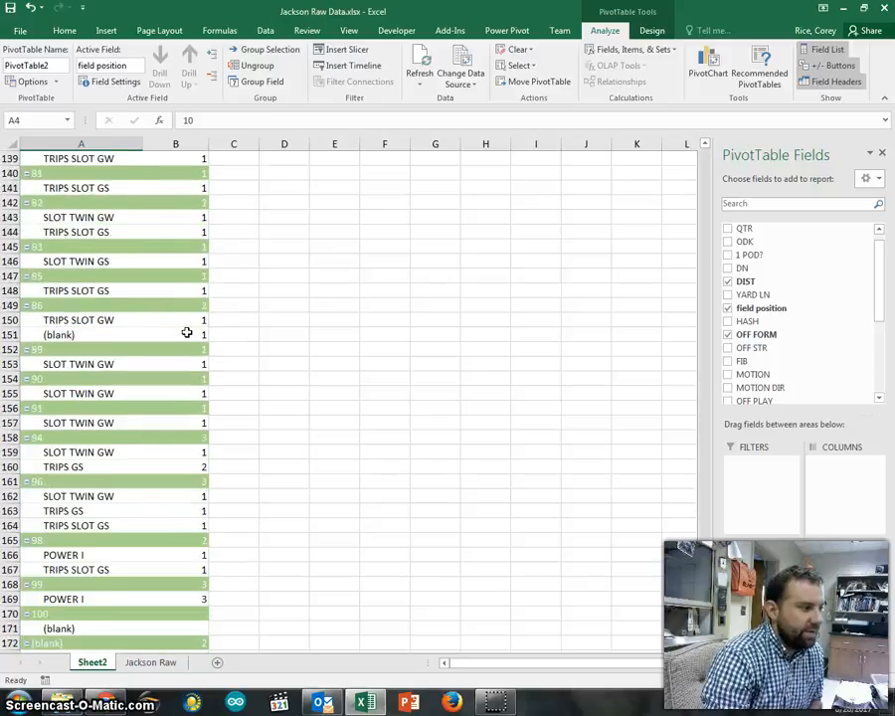
{"action": "scroll", "coordinate": [186, 332], "scroll_direction": "up", "scroll_amount": 15}
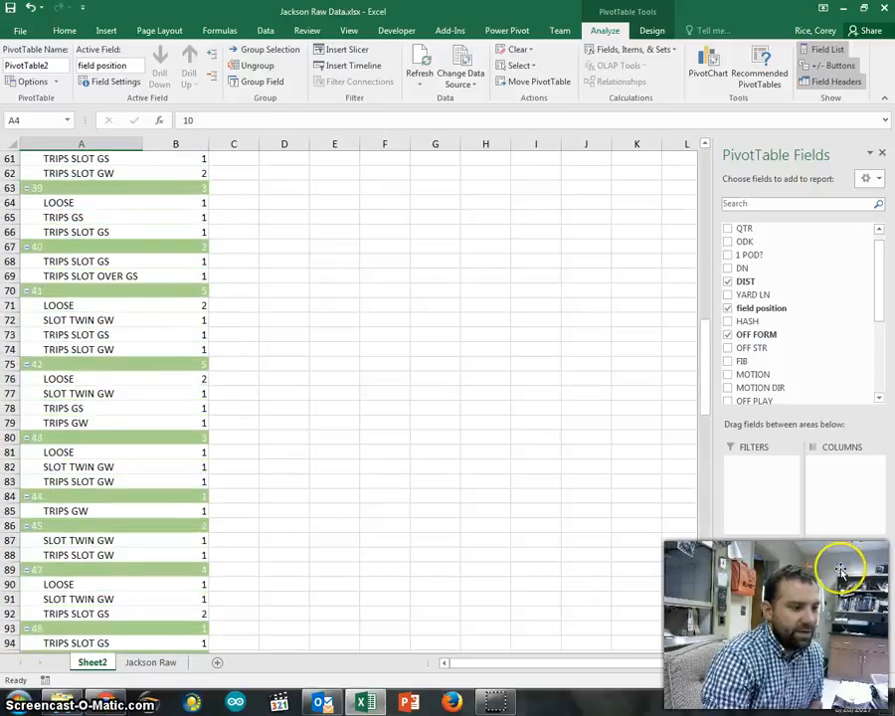
{"action": "scroll", "coordinate": [820, 380], "scroll_direction": "down", "scroll_amount": 2}
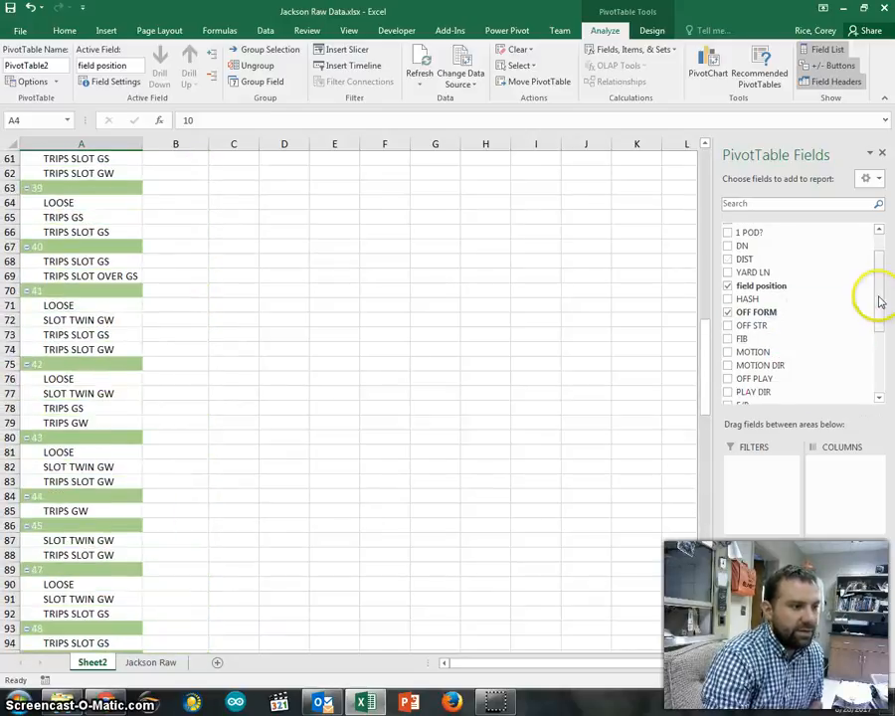
- Add the DN field to the PivotTable rows as a third level beneath OFF FORM, moving it out of the values
{"action": "left_click_drag", "start_coordinate": [879, 301], "coordinate": [875, 251]}
{"action": "scroll", "coordinate": [210, 419], "scroll_direction": "up", "scroll_amount": 20}
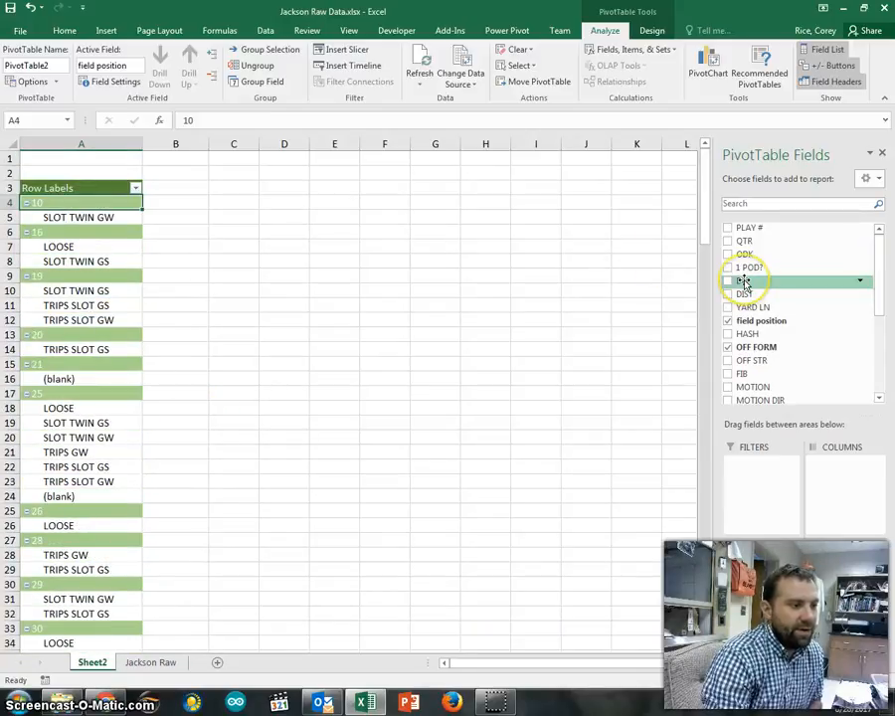
{"action": "left_click_drag", "start_coordinate": [744, 283], "coordinate": [825, 583]}
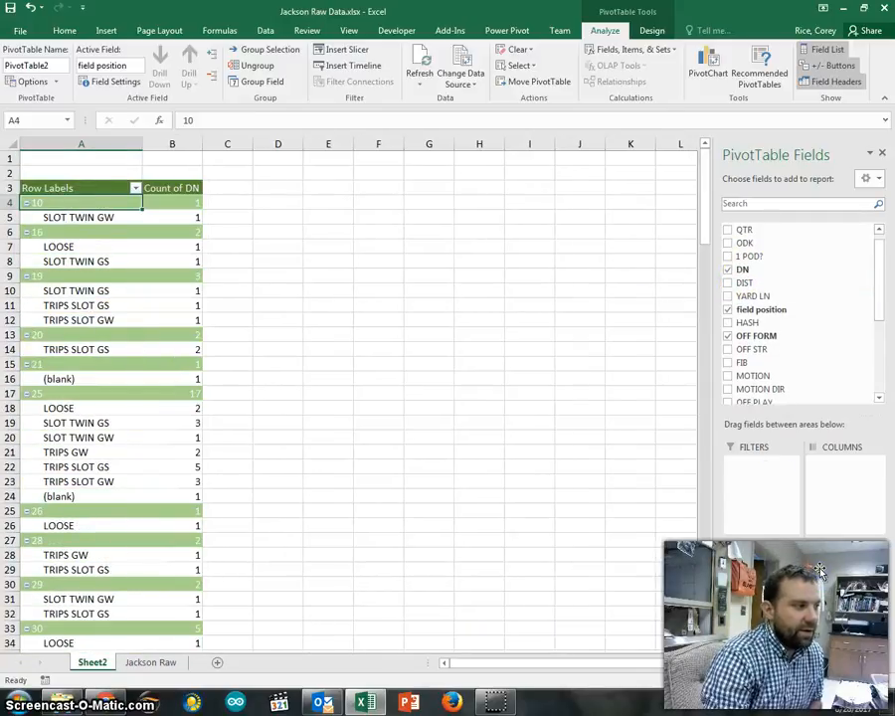
{"action": "left_click_drag", "start_coordinate": [773, 596], "coordinate": [772, 591]}
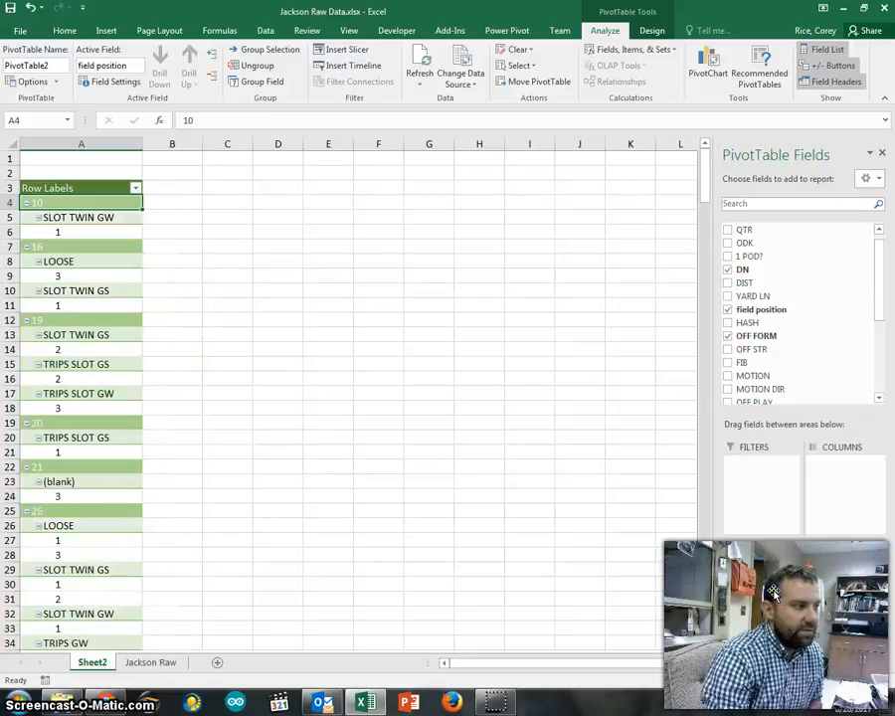
{"action": "scroll", "coordinate": [60, 269], "scroll_direction": "down", "scroll_amount": 4}
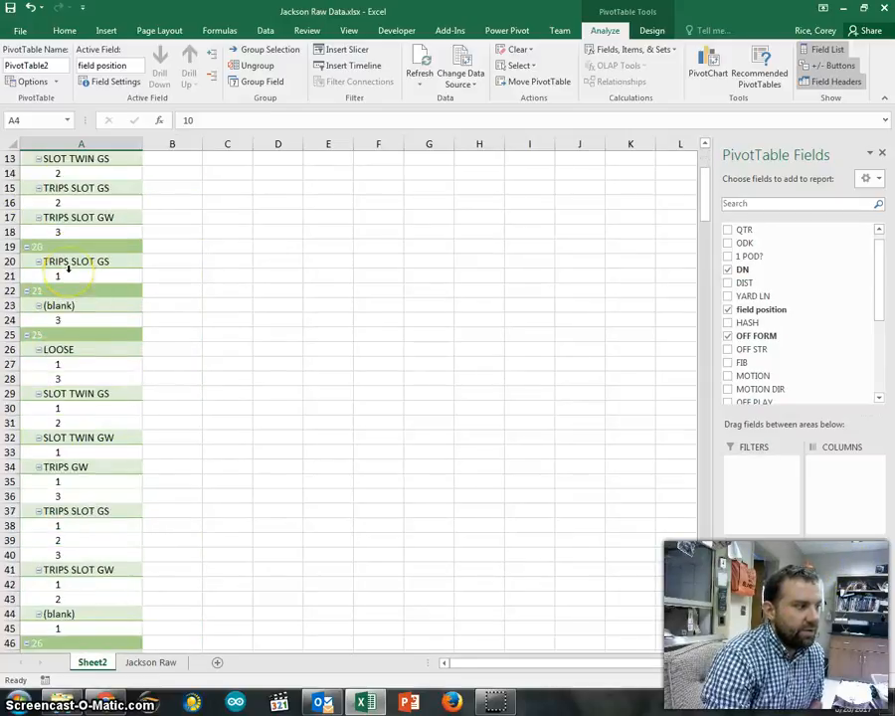
- Move the DN field from the PivotTable rows to the values as a count, trying it first as a report filter and as columns
{"action": "scroll", "coordinate": [68, 267], "scroll_direction": "up", "scroll_amount": 4}
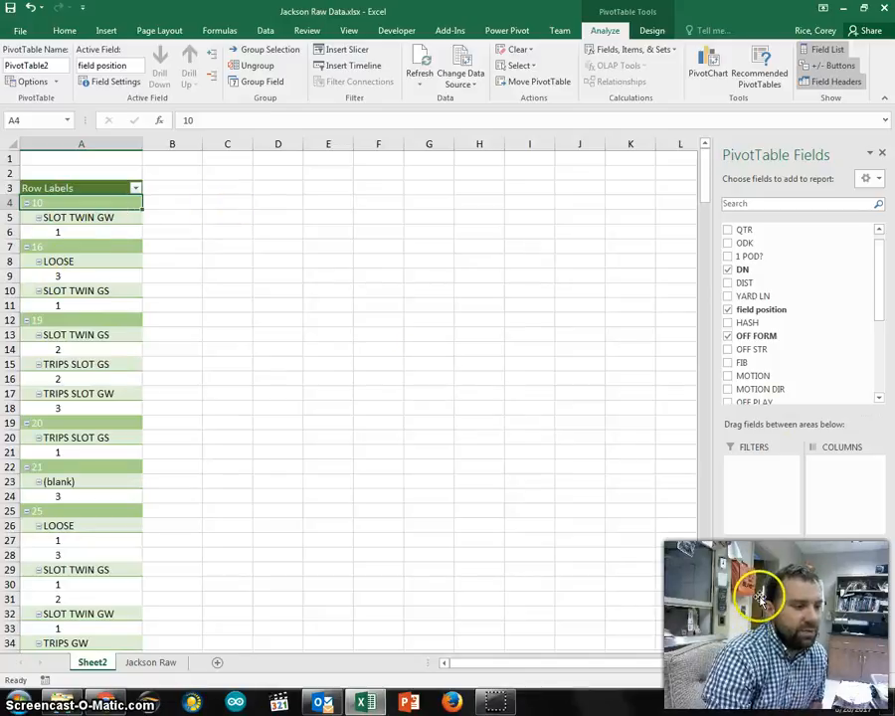
{"action": "left_click_drag", "start_coordinate": [772, 510], "coordinate": [766, 494]}
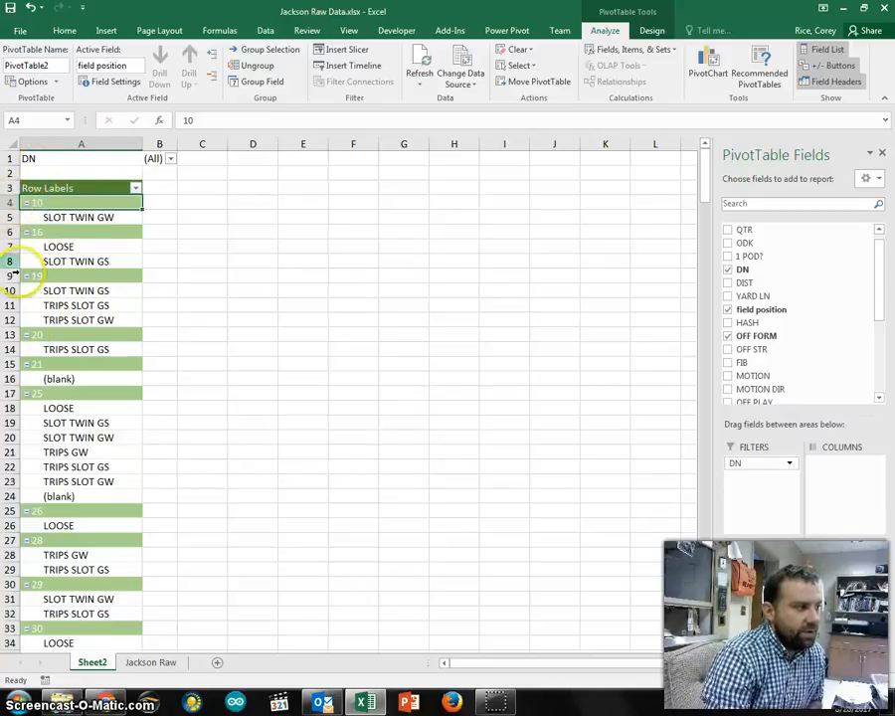
{"action": "left_click_drag", "start_coordinate": [751, 463], "coordinate": [825, 467]}
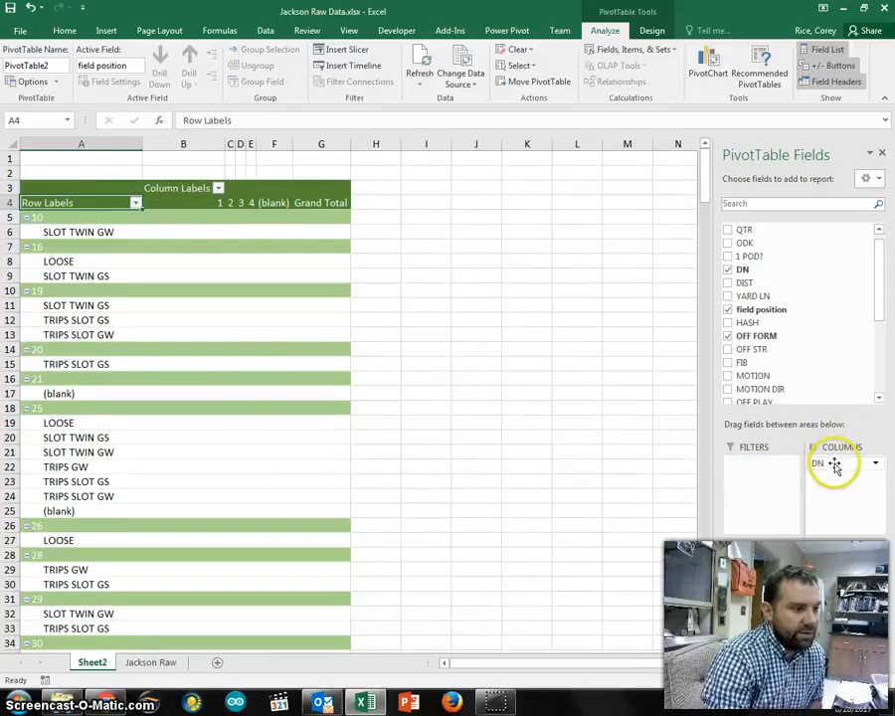
{"action": "left_click_drag", "start_coordinate": [833, 466], "coordinate": [851, 587]}
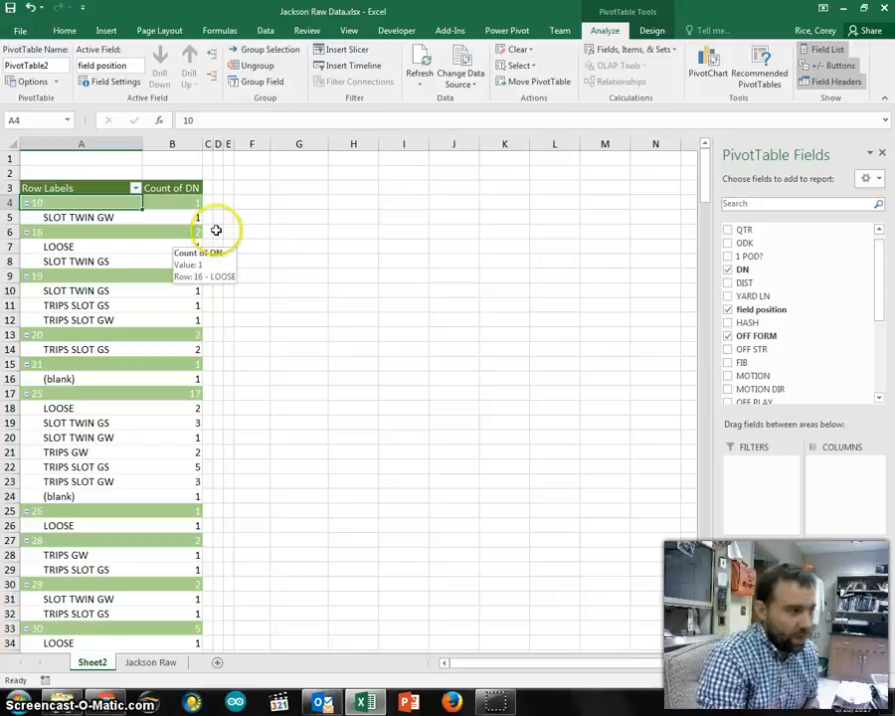
- Examine the DN counts across field positions, focusing on the total for field position 25 and its formations, especially LOOSE and TRIPS SLOT GS
{"action": "scroll", "coordinate": [176, 338], "scroll_direction": "down", "scroll_amount": 2}
{"action": "double_click", "coordinate": [164, 303]}
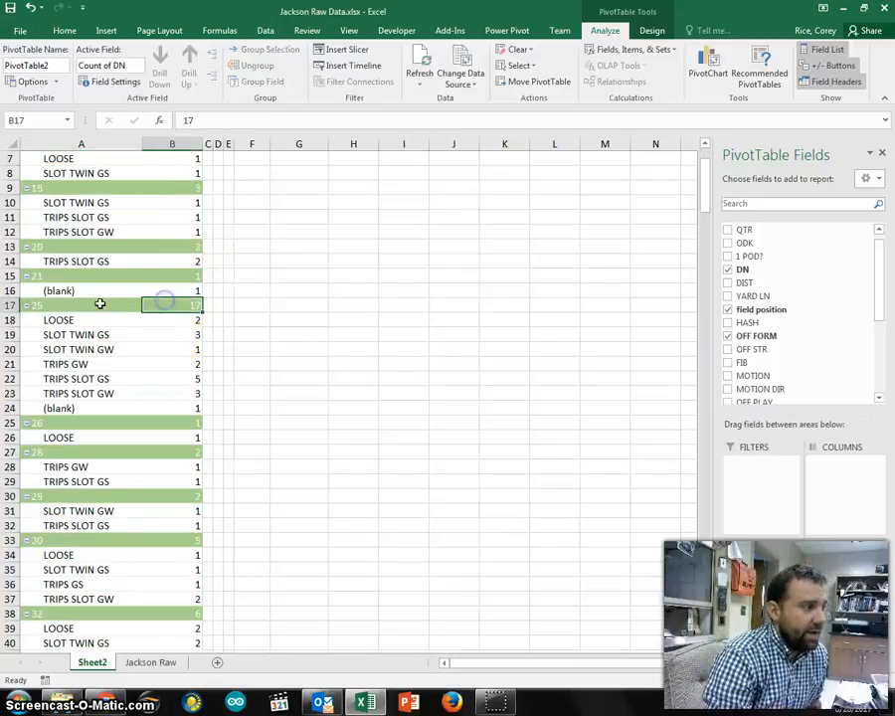
{"action": "left_click_drag", "start_coordinate": [100, 304], "coordinate": [208, 305]}
{"action": "left_click_drag", "start_coordinate": [64, 305], "coordinate": [172, 307]}
{"action": "scroll", "coordinate": [172, 306], "scroll_direction": "down", "scroll_amount": 2}
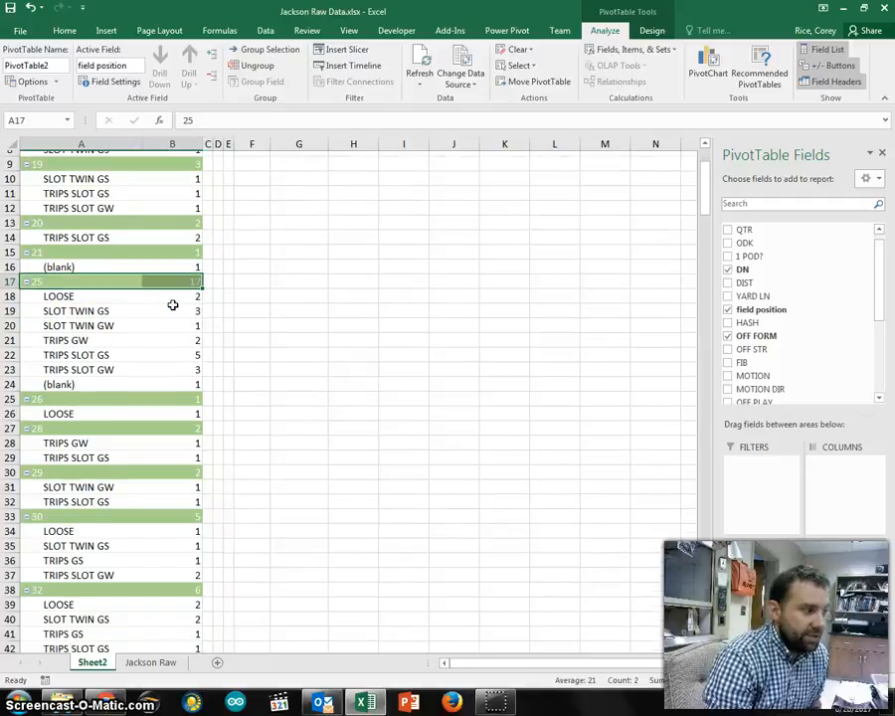
{"action": "left_click_drag", "start_coordinate": [61, 209], "coordinate": [184, 218]}
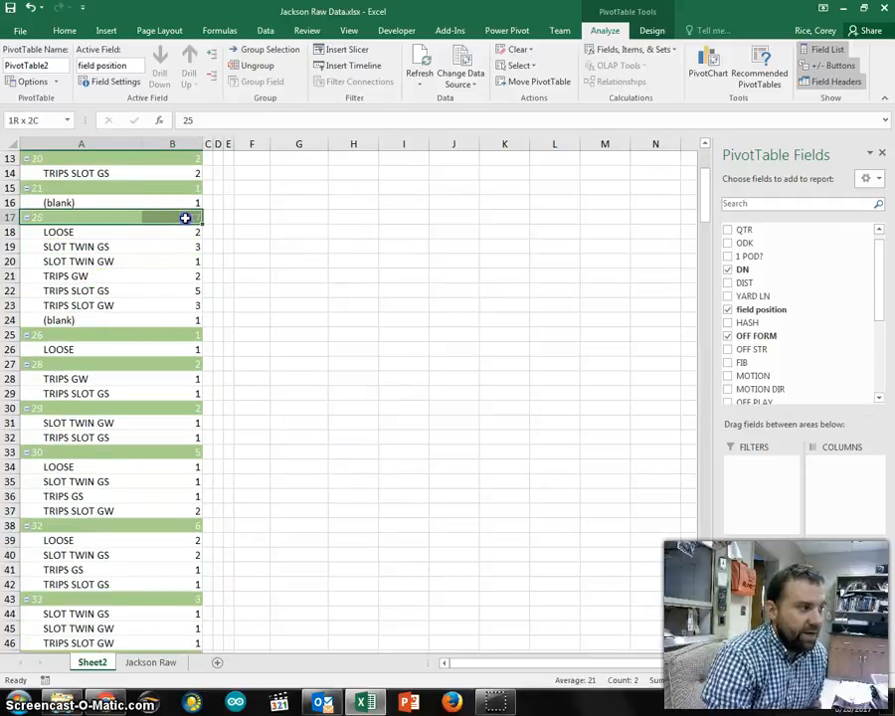
{"action": "scroll", "coordinate": [193, 343], "scroll_direction": "down", "scroll_amount": 3}
{"action": "scroll", "coordinate": [193, 343], "scroll_direction": "up", "scroll_amount": 7}
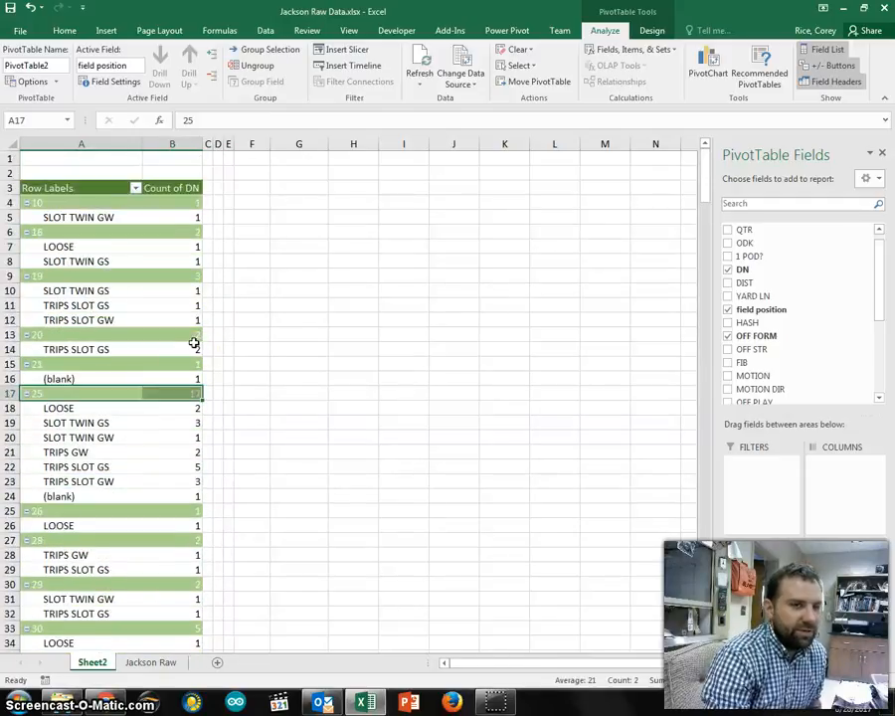
{"action": "left_click", "coordinate": [235, 389]}
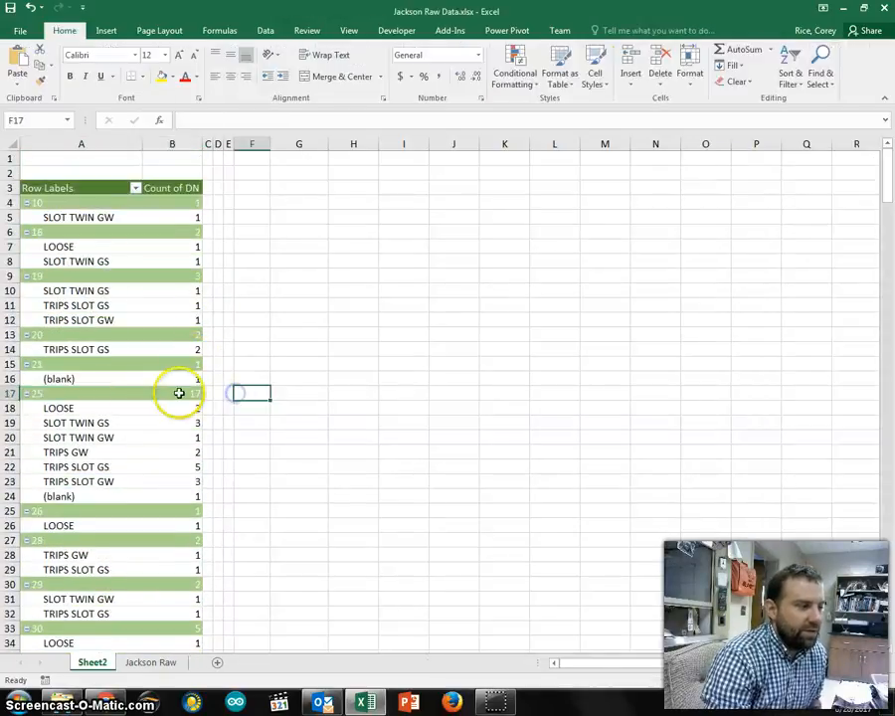
{"action": "left_click", "coordinate": [111, 408]}
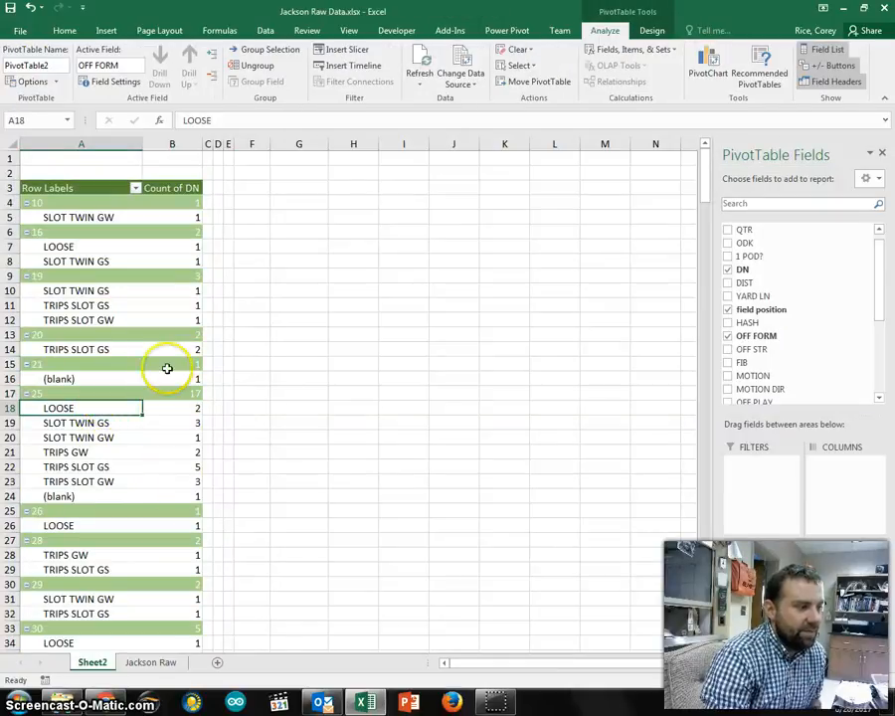
{"action": "left_click_drag", "start_coordinate": [128, 466], "coordinate": [174, 468]}
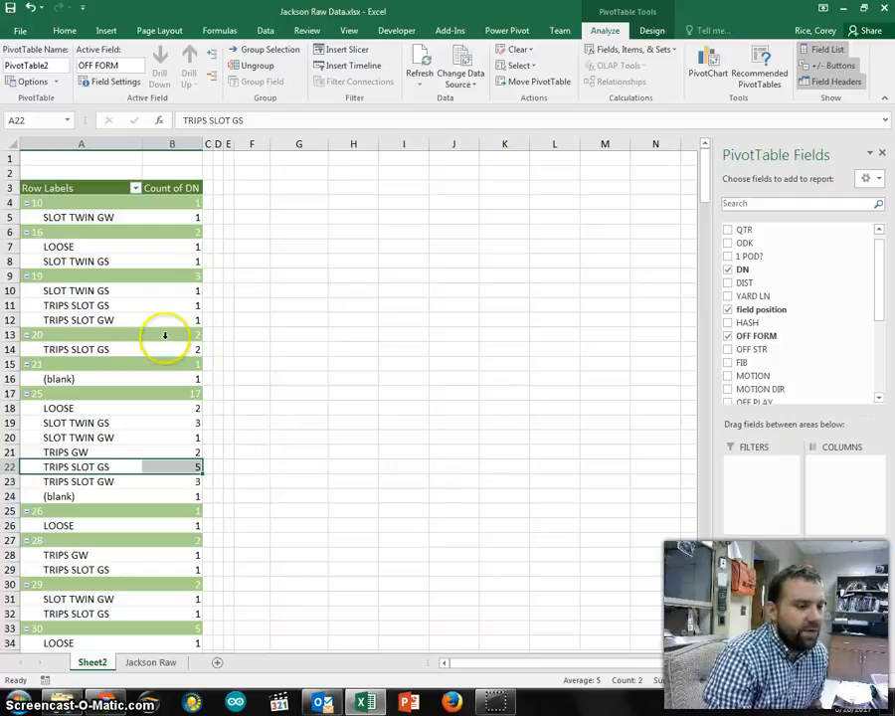
{"action": "scroll", "coordinate": [129, 424], "scroll_direction": "down", "scroll_amount": 2}
{"action": "scroll", "coordinate": [130, 424], "scroll_direction": "up", "scroll_amount": 2}
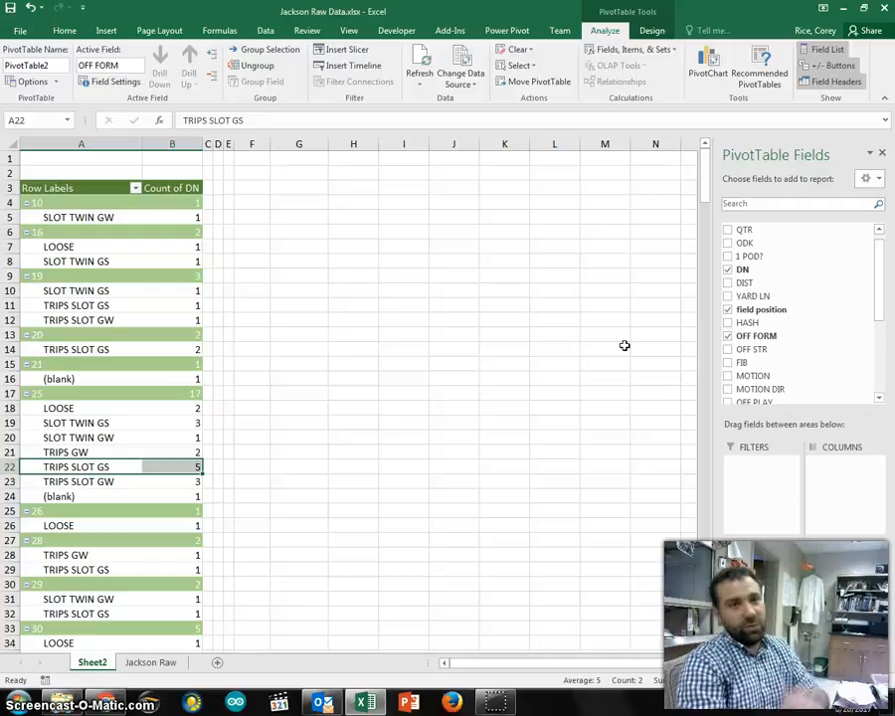
{"action": "left_click", "coordinate": [637, 336]}
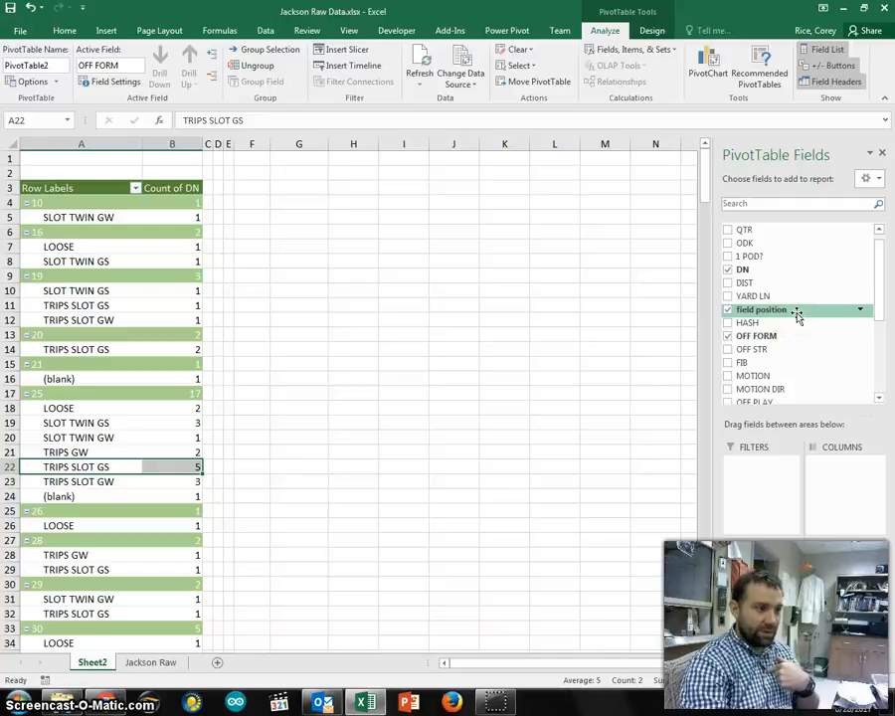
{"action": "left_click_drag", "start_coordinate": [797, 314], "coordinate": [773, 314]}
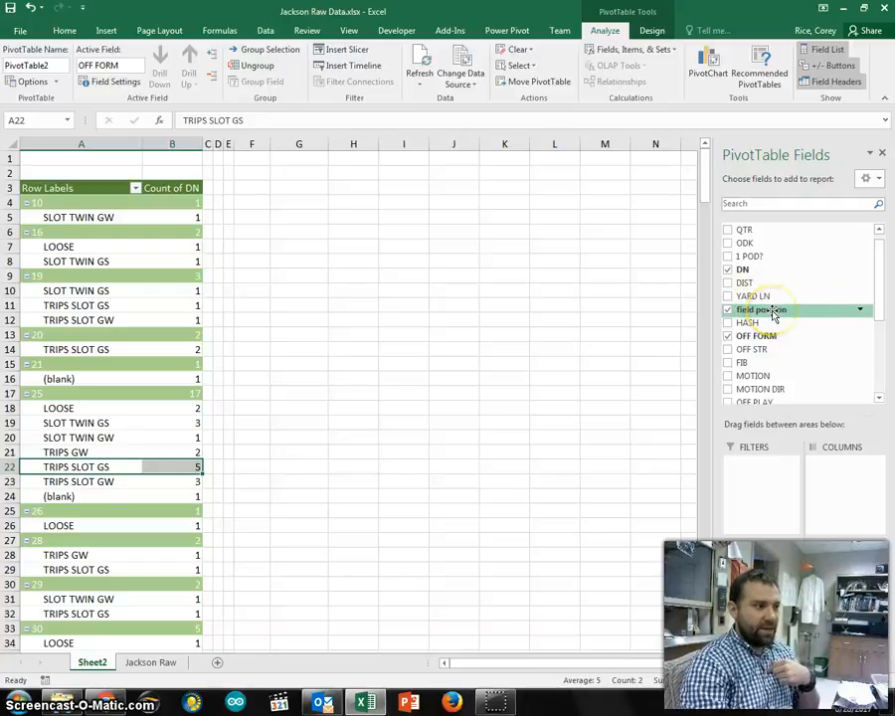